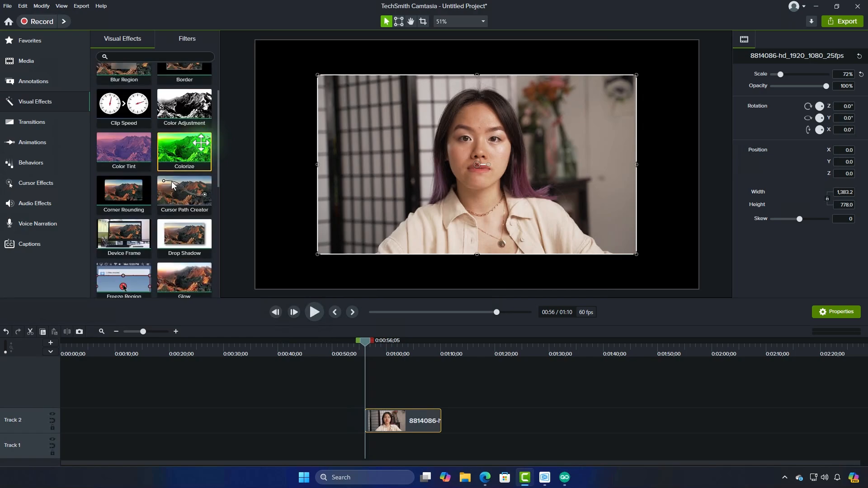
Apply the Mask effect to the video clip, then shrink the oval mask and centre it over the woman's face
left_click_drag(194, 221, 393, 198)
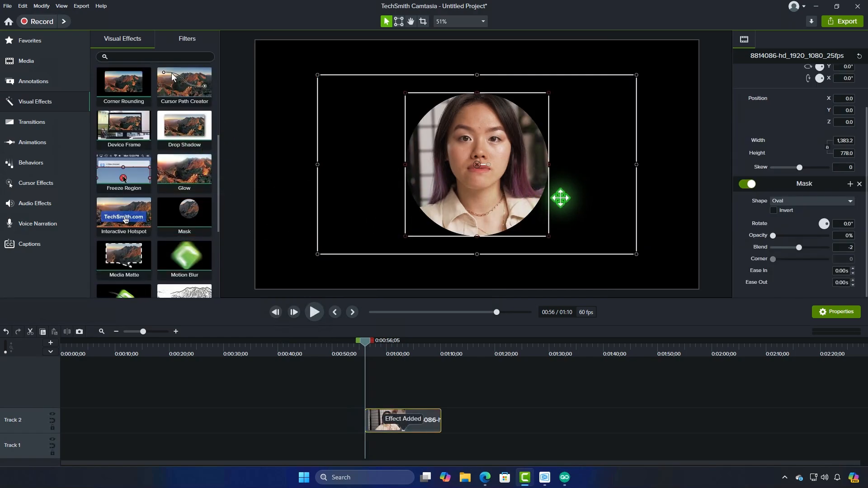
left_click_drag(546, 232, 530, 218)
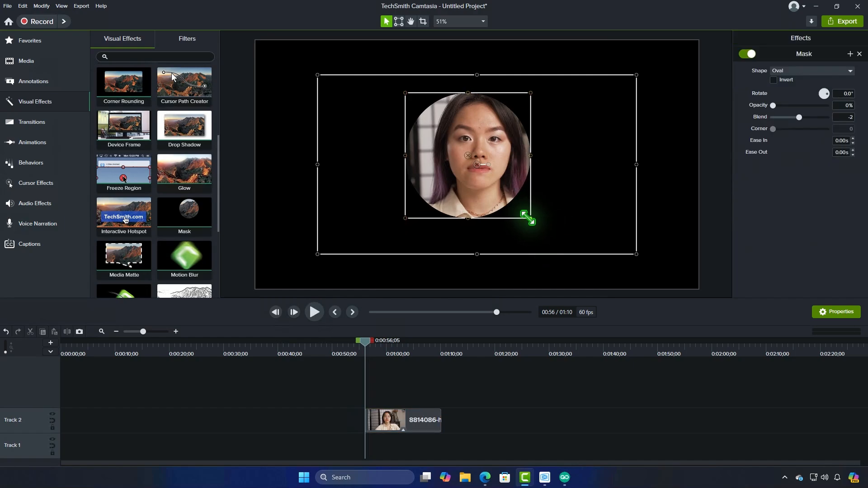
left_click_drag(466, 157, 479, 151)
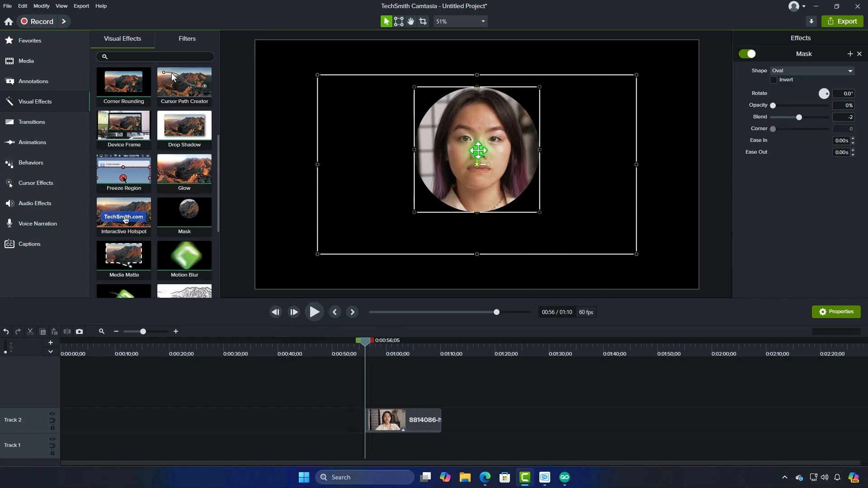
left_click(574, 221)
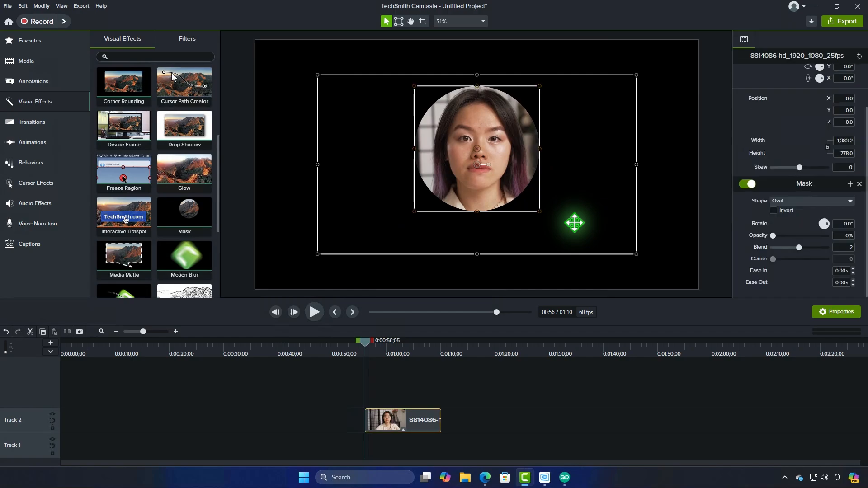
Scale the masked clip down to a height of about 557.5 and place it in the right half of the canvas
left_click_drag(638, 256, 658, 202)
left_click(574, 262)
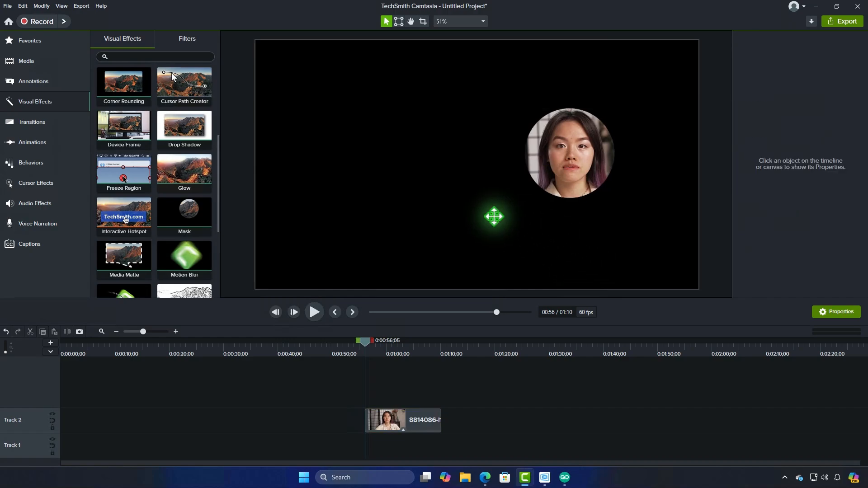
Apply a white Border effect to the masked clip with Use Alpha enabled and a thickness of 20
scroll(210, 183, "down", 3)
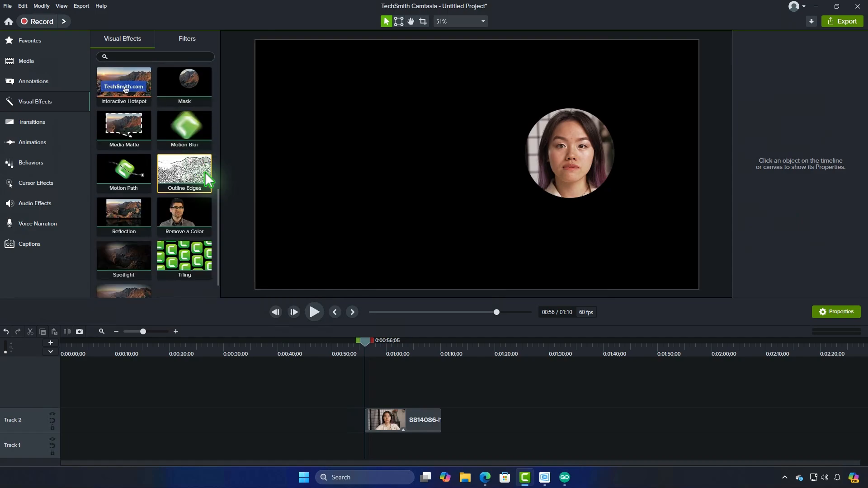
scroll(207, 171, "up", 3)
scroll(208, 170, "up", 5)
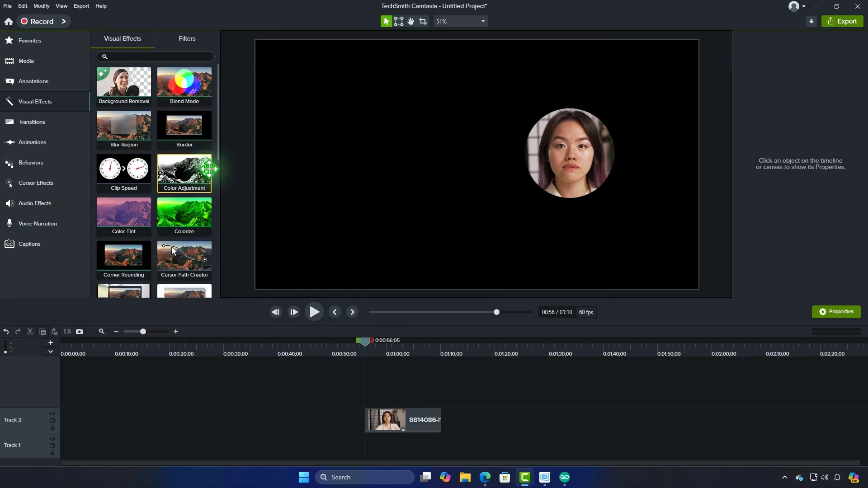
left_click_drag(290, 185, 433, 416)
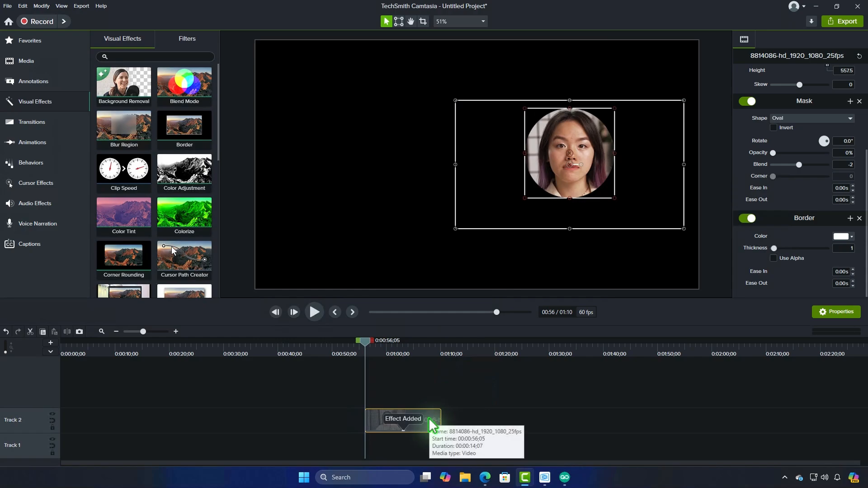
left_click_drag(777, 248, 789, 249)
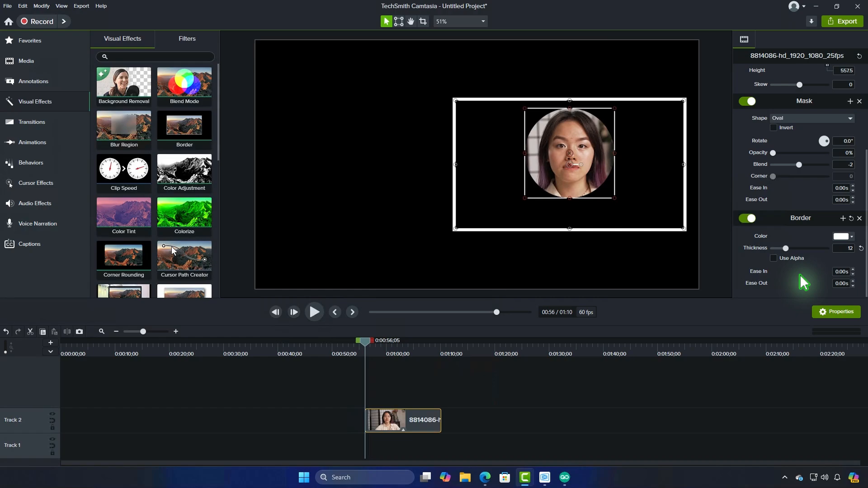
left_click(774, 257)
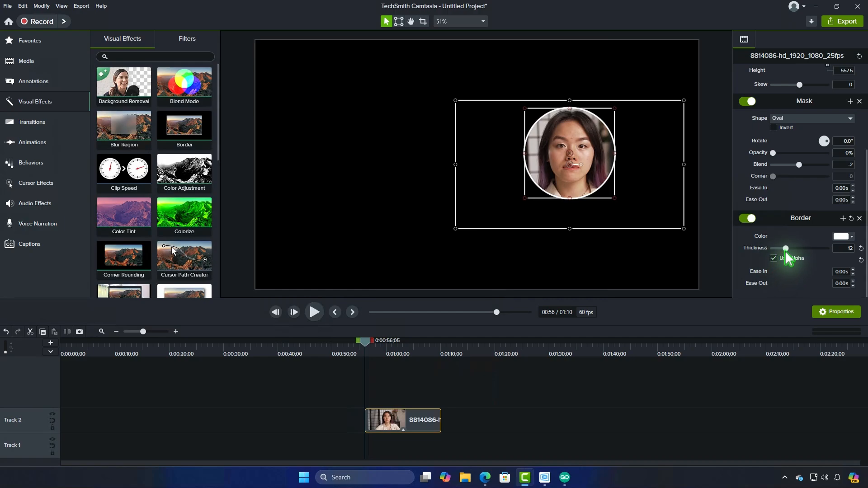
left_click_drag(786, 248, 790, 252)
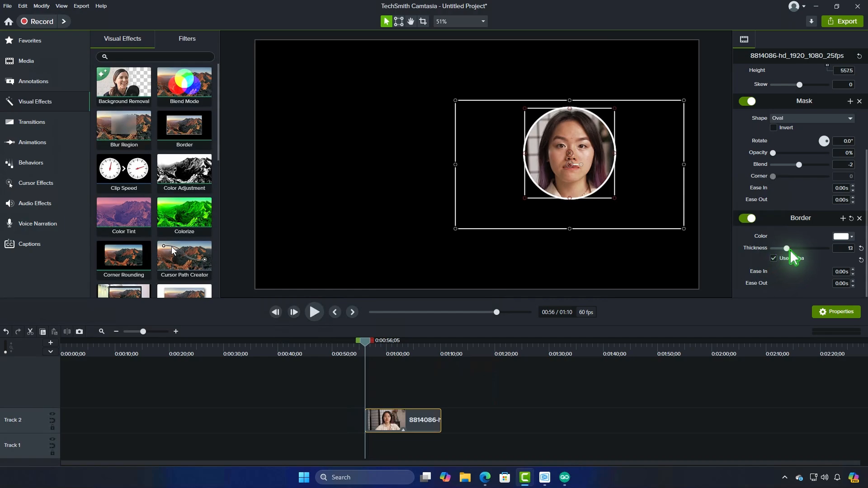
left_click(599, 395)
Place Dynamic Fill 3 from the Camtasia 2024 library on Track 1 under the clip and preview it along the timeline
mouse_move(367, 346)
left_mouse_down()
mouse_move(393, 349)
mouse_move(375, 352)
left_mouse_up()
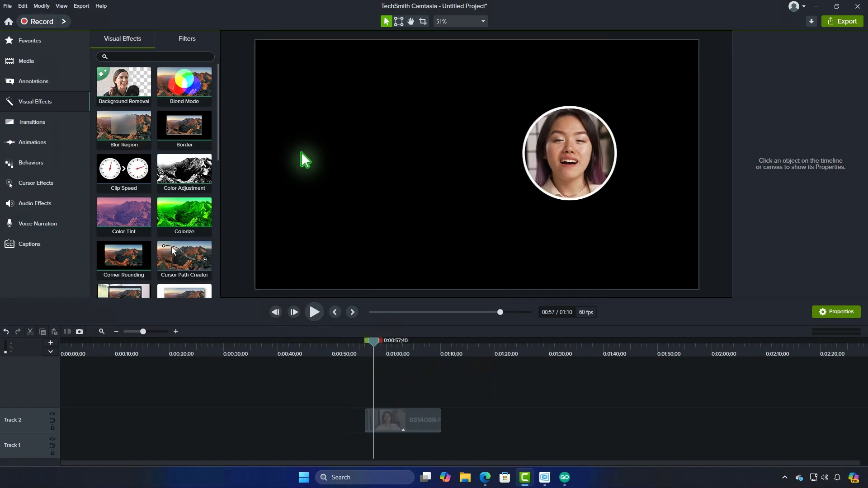
left_click(45, 62)
left_click(198, 41)
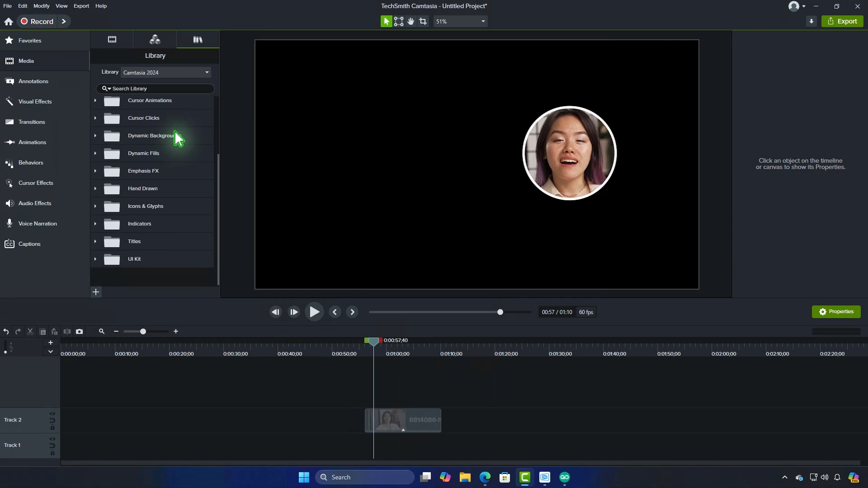
double_click(162, 155)
scroll(164, 163, "down", 3)
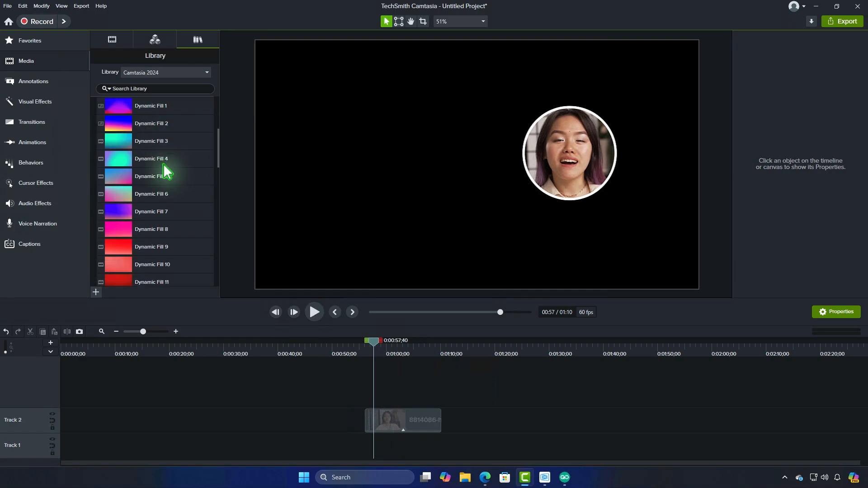
left_click_drag(140, 144, 366, 446)
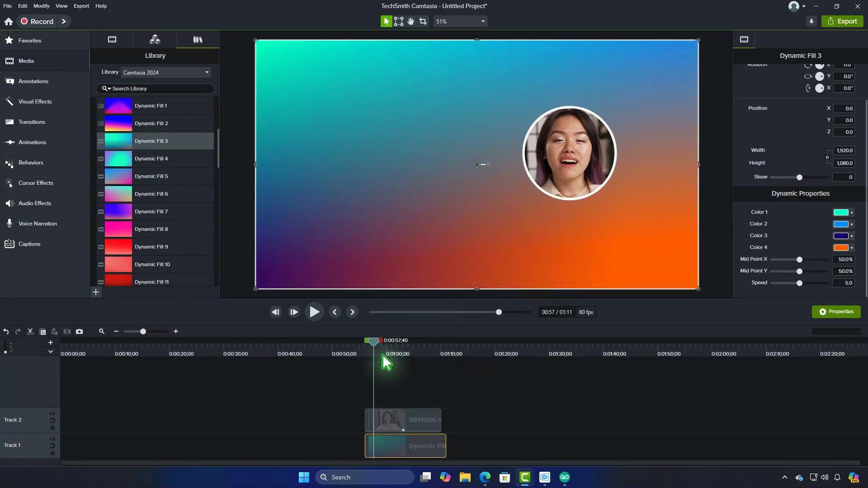
left_click_drag(378, 343, 413, 355)
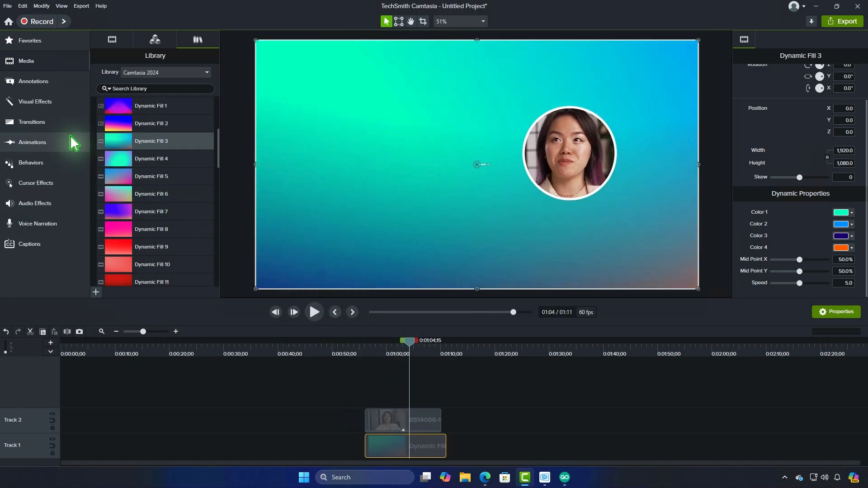
Add a Fade transition to the clip on Track 2 and play it back from 55 seconds
left_click(59, 121)
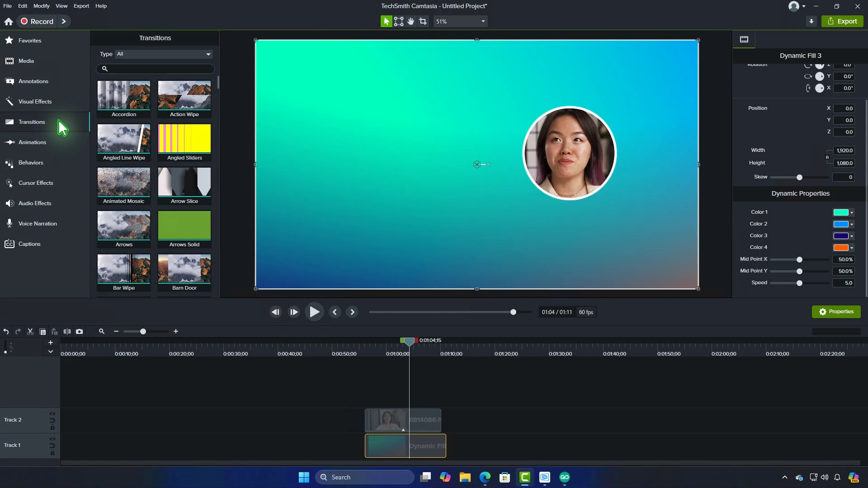
left_click(164, 55)
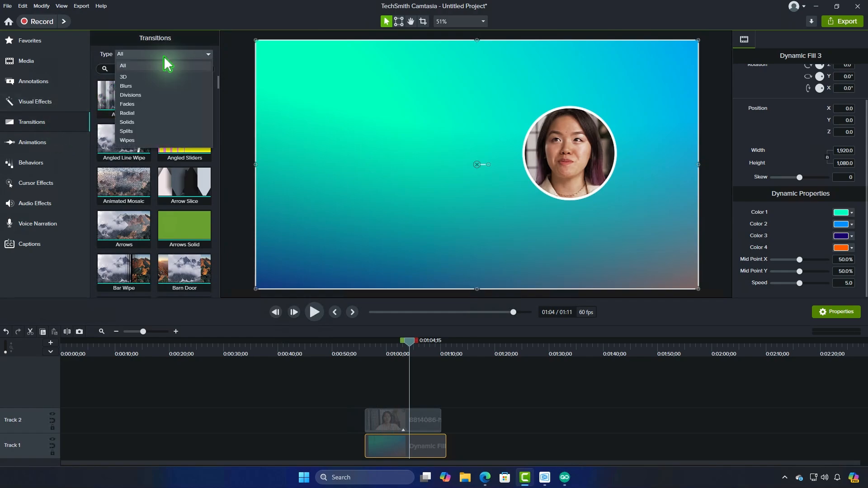
left_click(147, 104)
mouse_move(147, 106)
left_mouse_down()
mouse_move(165, 142)
mouse_move(469, 395)
mouse_move(378, 427)
mouse_move(369, 418)
mouse_move(379, 420)
left_mouse_up()
left_click(360, 349)
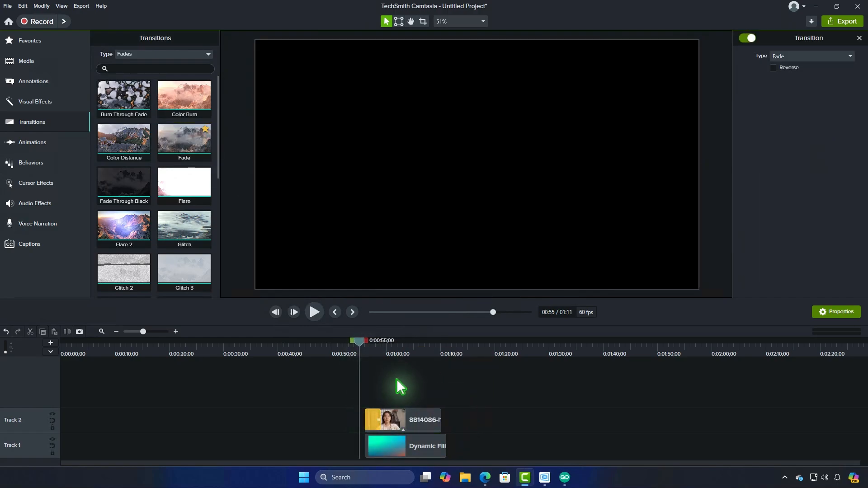
key("space")
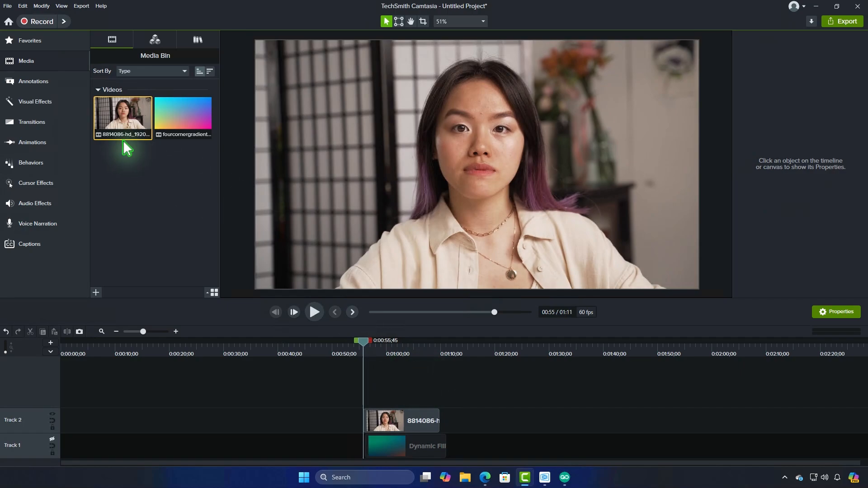
Show annotation shapes of all styles and add the yellow circle to the canvas
left_click(48, 82)
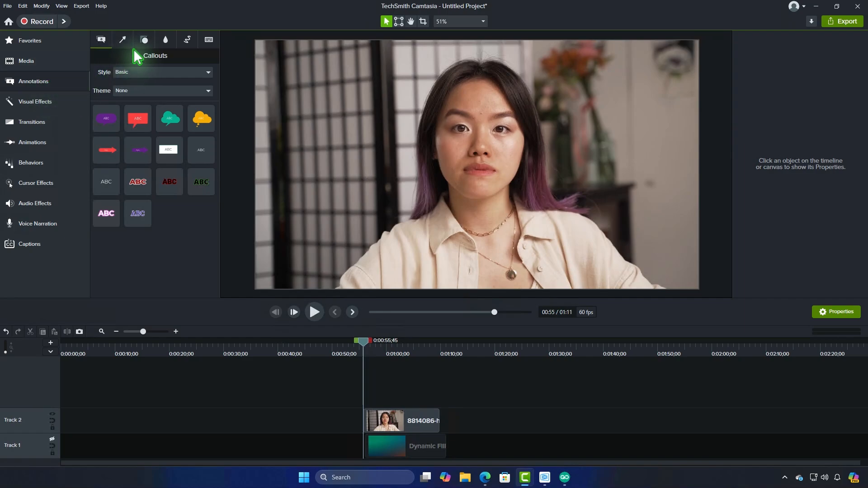
left_click(145, 41)
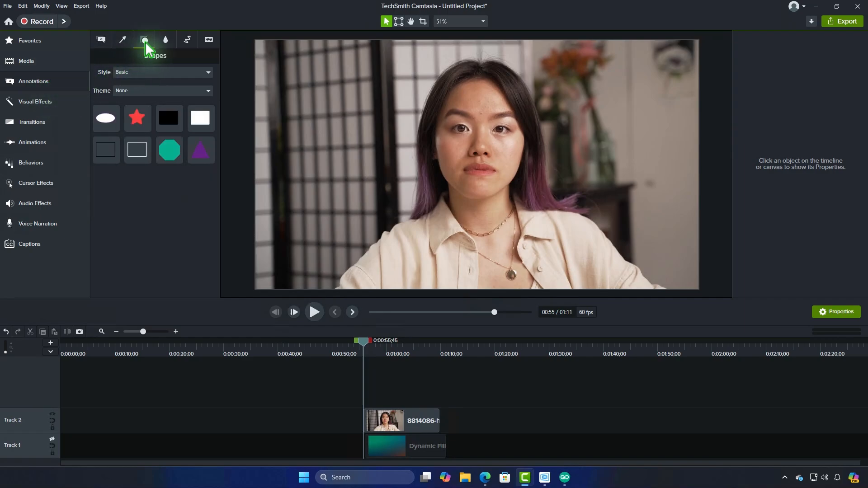
left_click(144, 73)
left_click(132, 82)
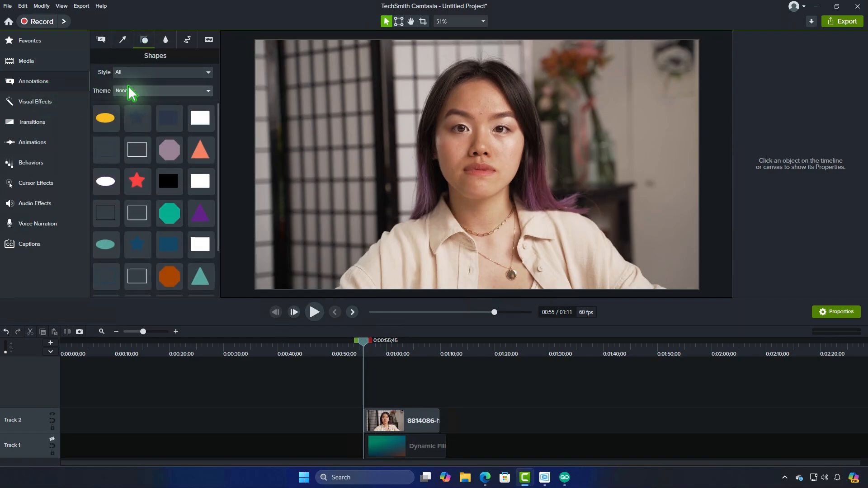
scroll(136, 164, "down", 3)
left_click_drag(105, 249, 547, 248)
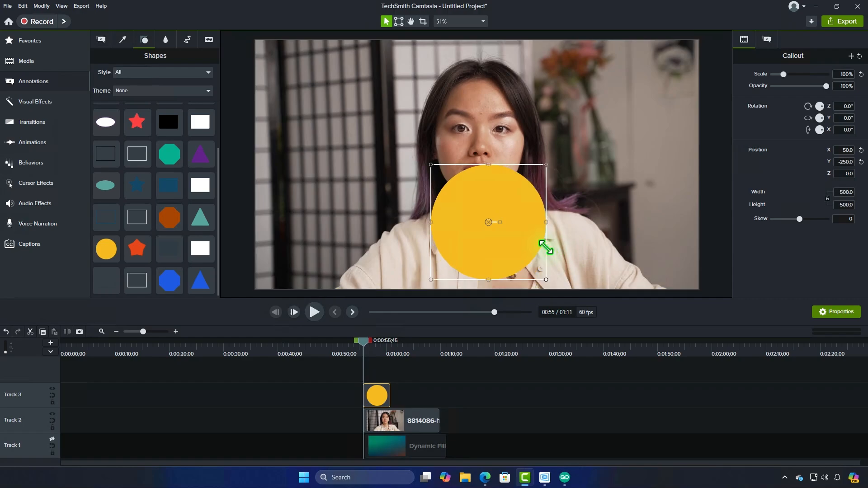
Lower the yellow circle's opacity to 54% and enlarge it to 750 by 750, centred over the woman's face
left_click_drag(490, 227, 478, 132)
left_click_drag(826, 86, 802, 88)
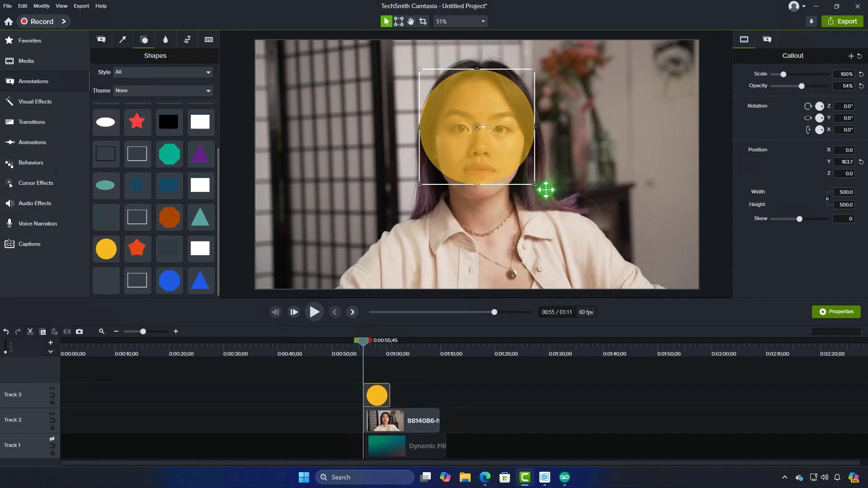
left_click_drag(535, 185, 592, 242)
left_click_drag(506, 157, 488, 142)
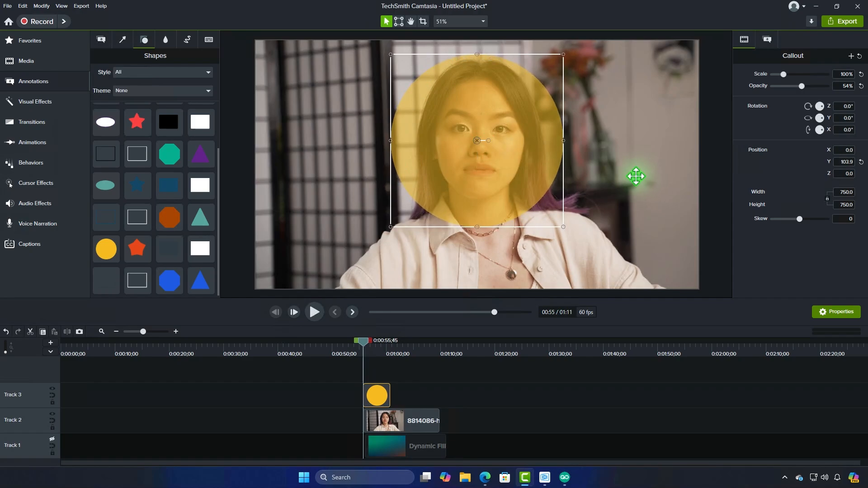
Extend the circle shape on Track 3 to end together with the video clip on Track 2
left_click(450, 392)
left_click_drag(390, 396, 438, 396)
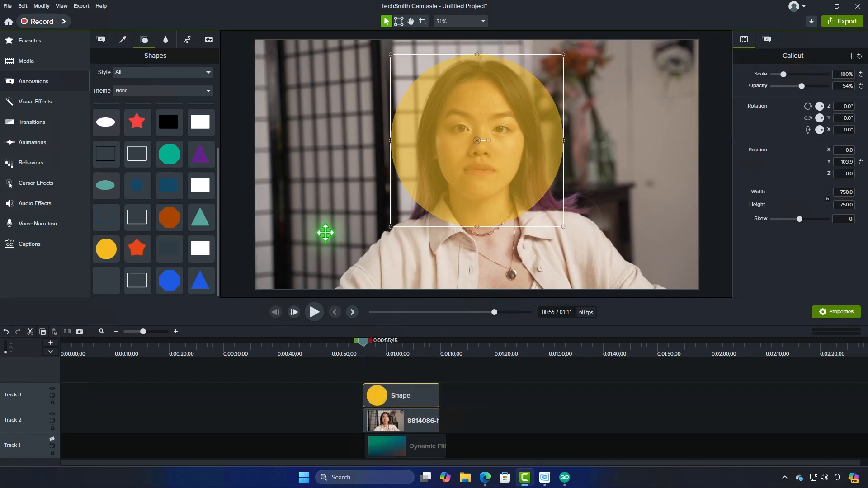
Apply the Media Matte effect to the circle shape and set the shape's opacity to 100%
left_click(47, 107)
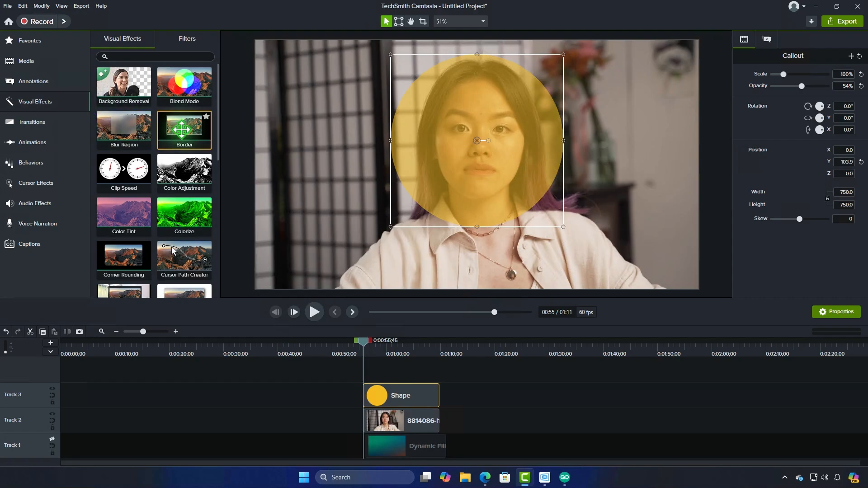
scroll(126, 176, "down", 5)
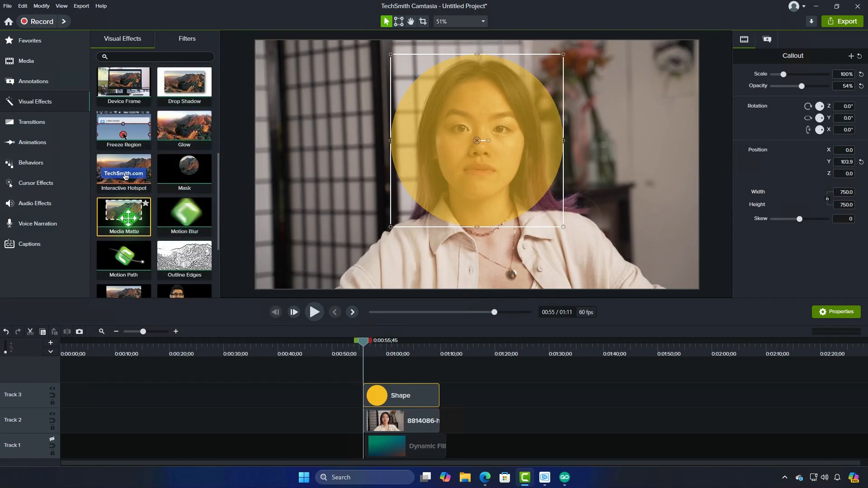
left_click_drag(124, 213, 409, 397)
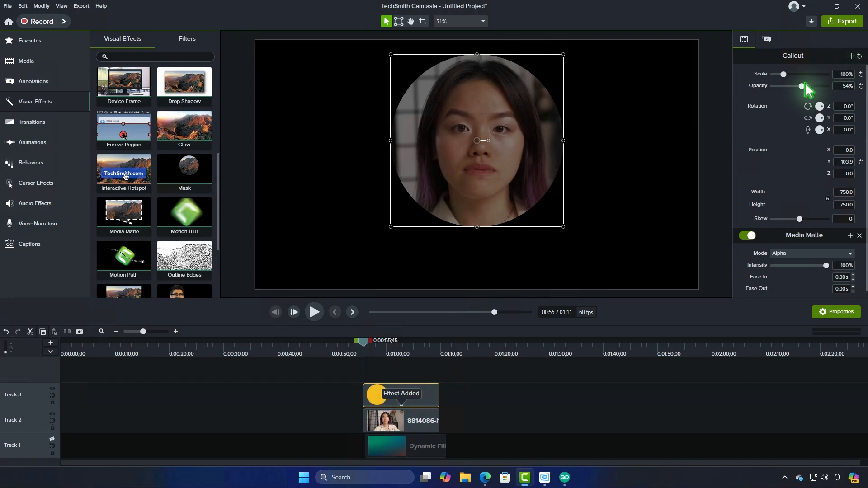
left_click_drag(805, 88, 854, 91)
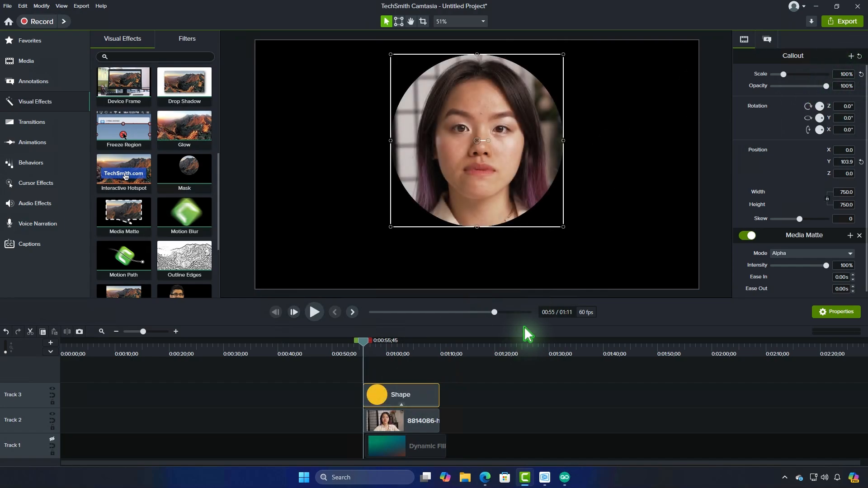
left_click(476, 377)
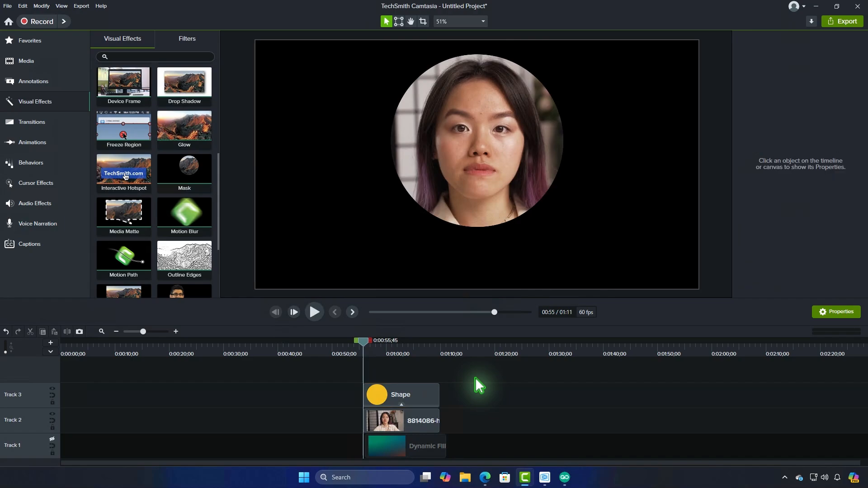
Scale the circle shape and video clip down together and move them to the lower-right corner of the canvas
left_click(433, 420)
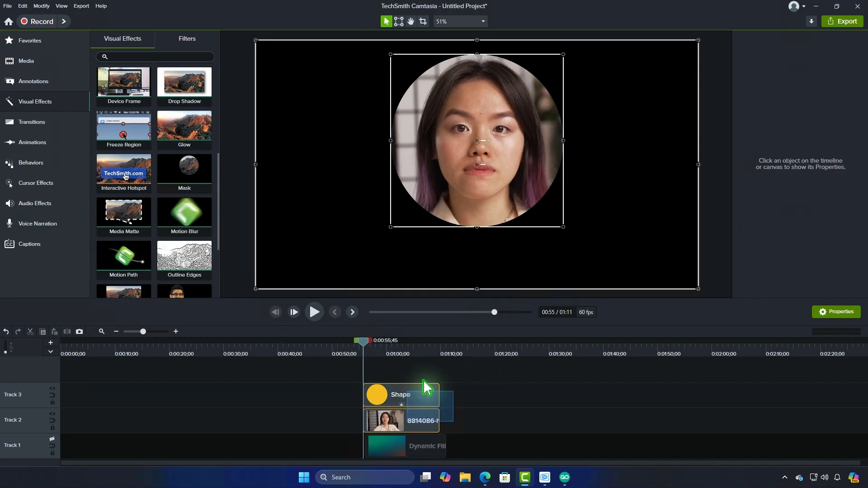
mouse_move(697, 289)
left_mouse_down()
mouse_move(611, 226)
mouse_move(460, 178)
mouse_move(449, 159)
mouse_move(665, 254)
mouse_move(685, 278)
left_mouse_up()
left_click(382, 362)
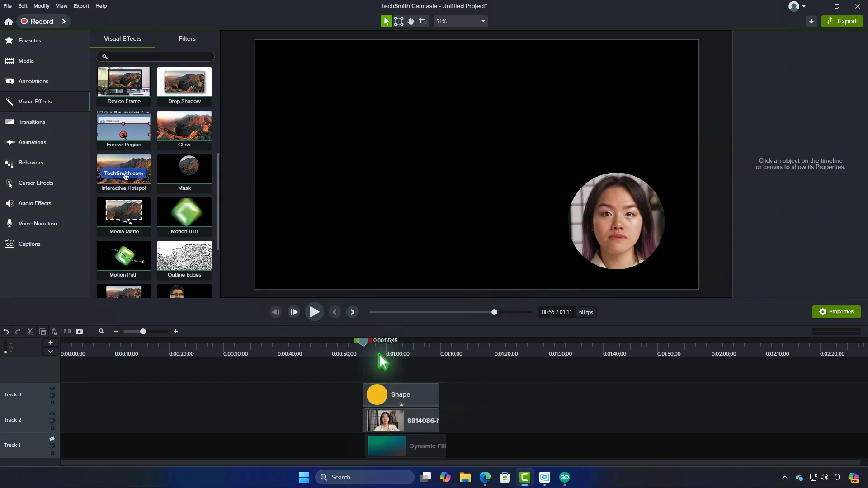
mouse_move(362, 344)
left_mouse_down()
mouse_move(417, 359)
mouse_move(368, 346)
mouse_move(361, 335)
left_mouse_up()
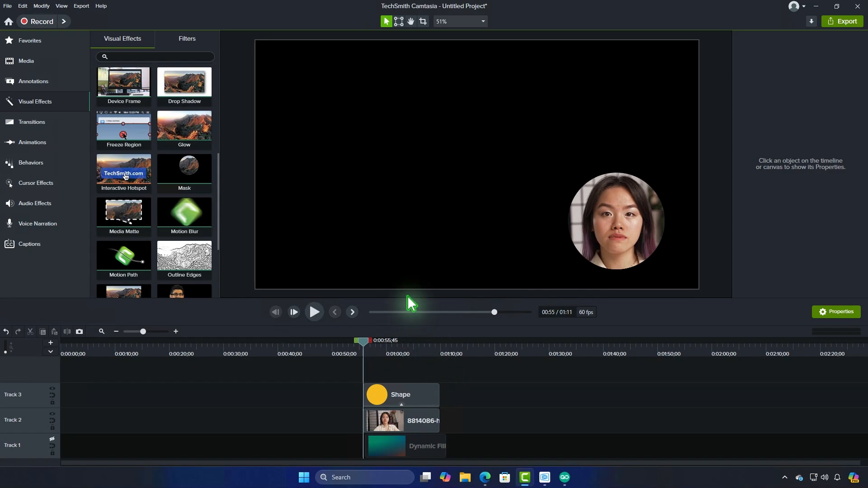
Duplicate the circle shape on Track 3 and remove the Media Matte effect from the copy
left_click_drag(407, 300, 409, 263)
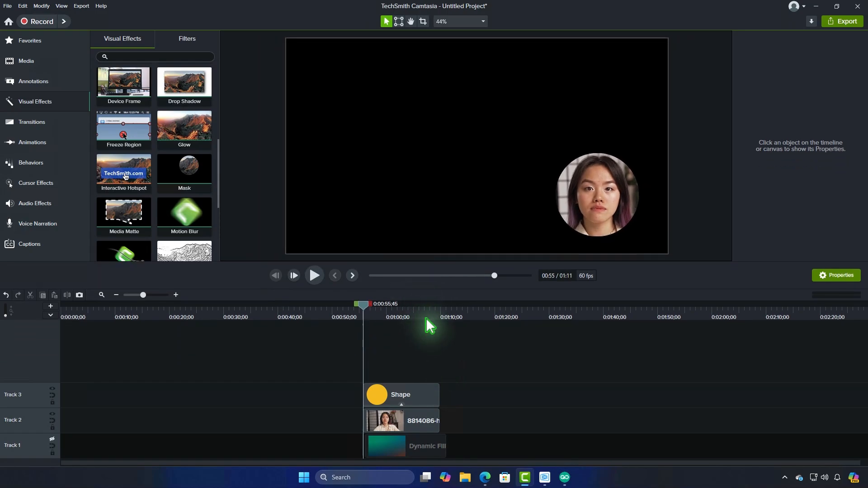
left_click(418, 396)
right_click(388, 393)
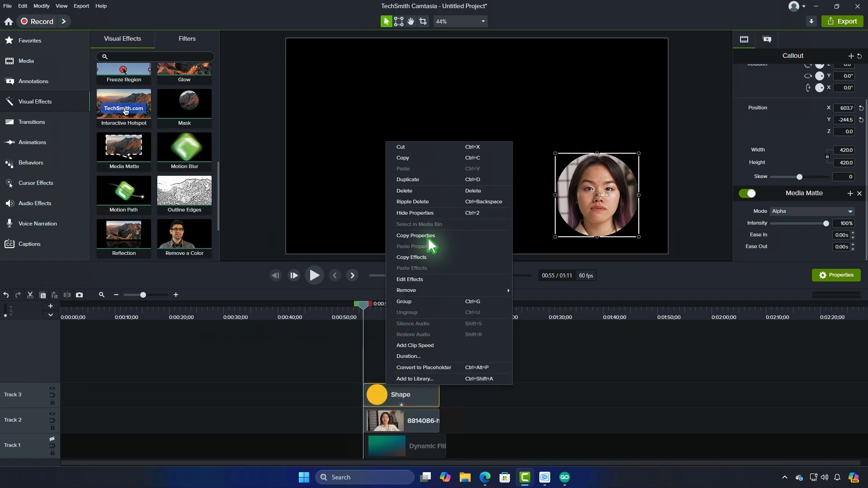
left_click(429, 181)
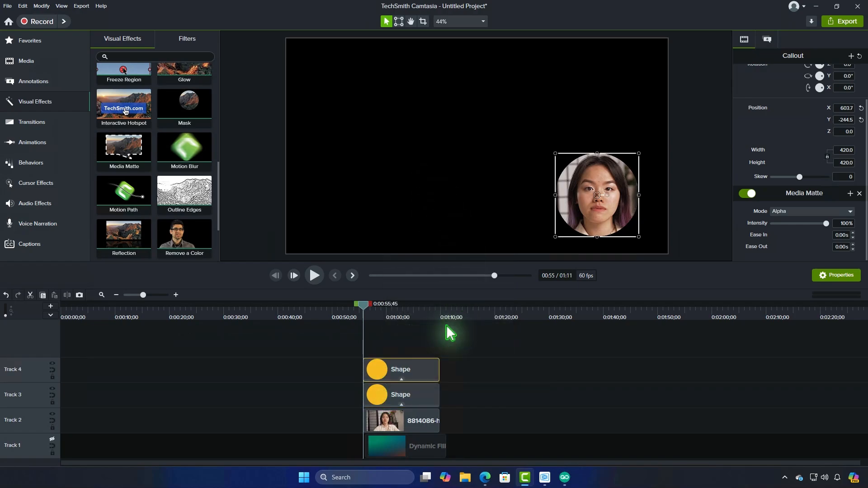
left_click(860, 193)
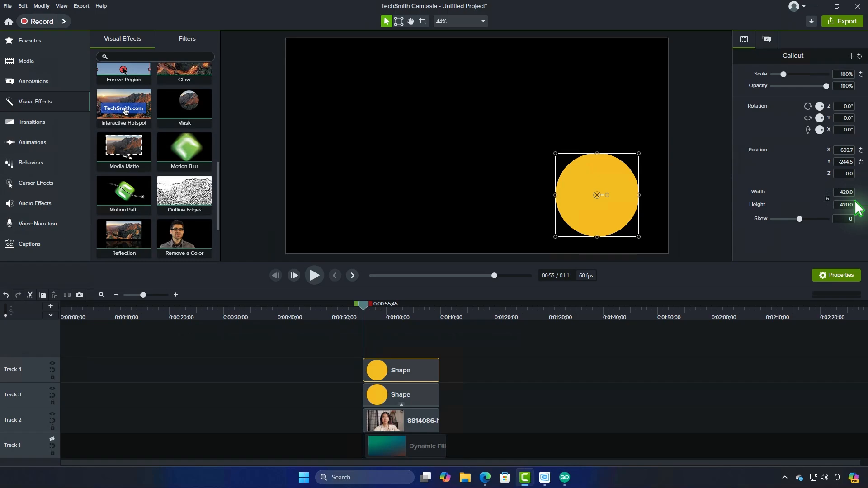
Turn the duplicated circle into a white ring with 0% fill opacity and an outline thickness of 10
left_click(767, 39)
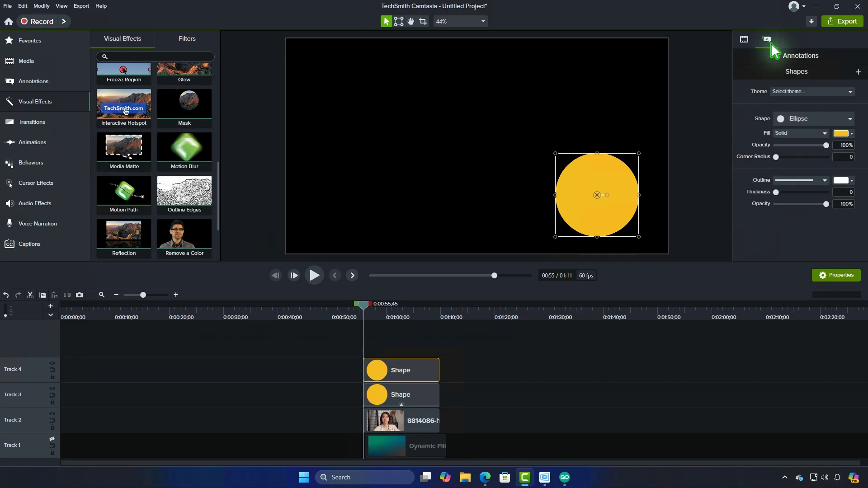
left_click_drag(830, 148, 787, 202)
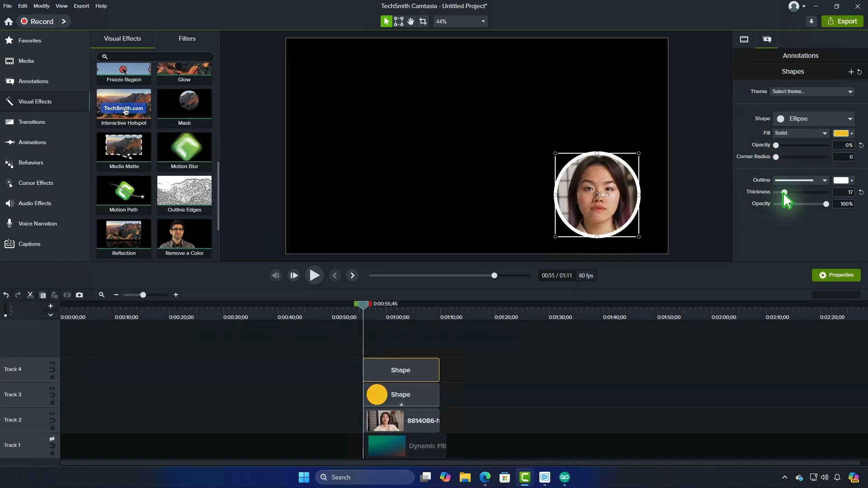
left_click(543, 347)
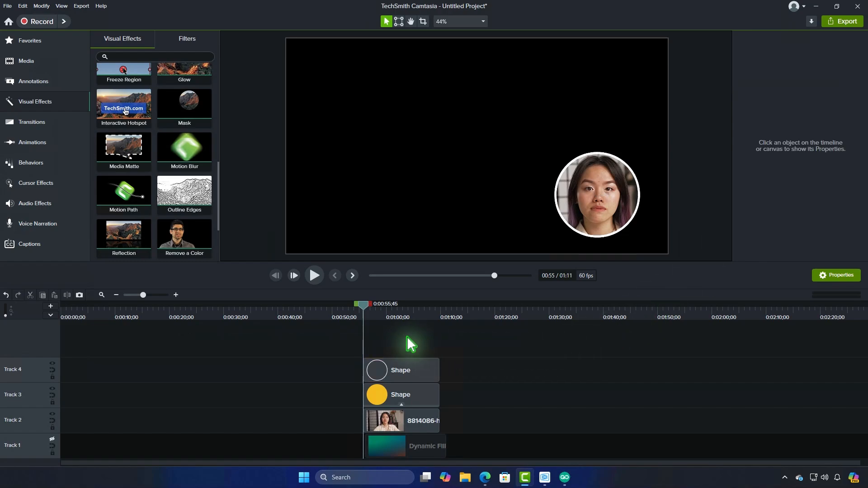
left_click_drag(371, 307, 431, 306)
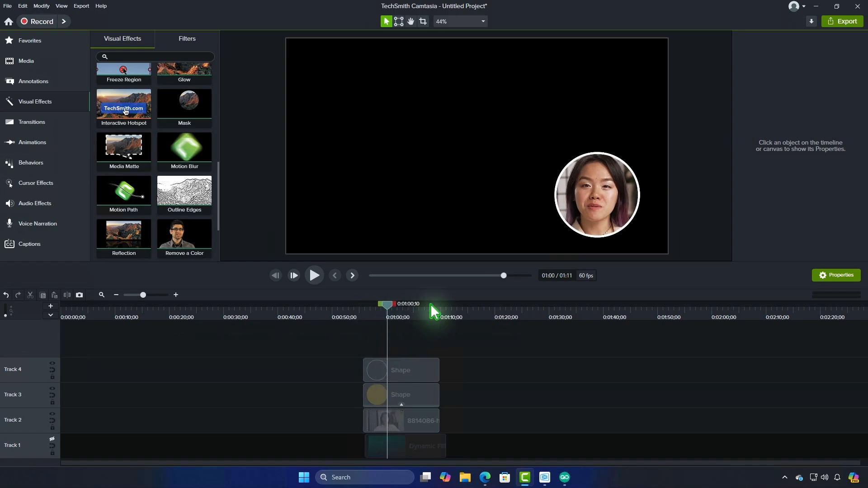
Group the ring, the matte circle and the video clip on Tracks 2 to 4
left_click(418, 370)
right_click(419, 369)
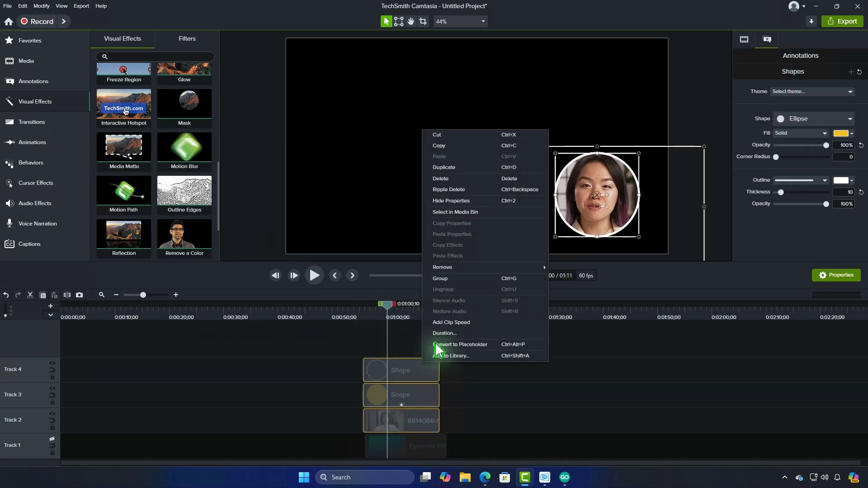
key("ctrl+g")
left_click(450, 381)
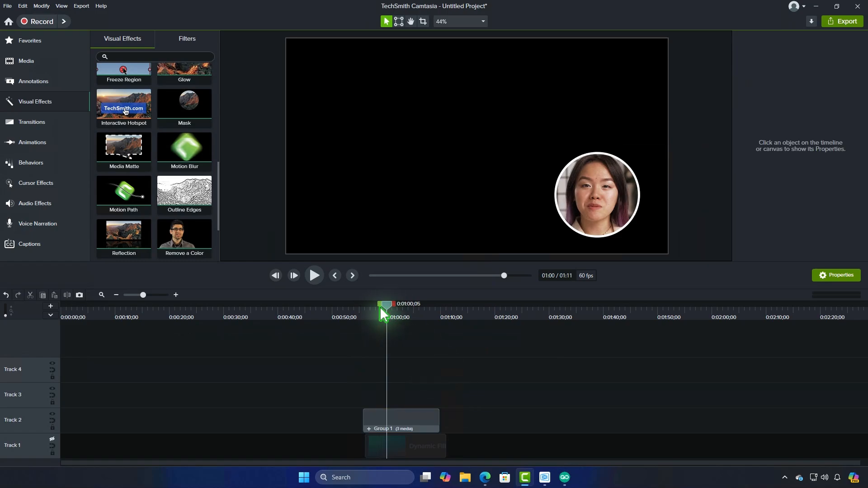
mouse_move(383, 312)
left_mouse_down()
mouse_move(373, 312)
mouse_move(392, 313)
left_mouse_up()
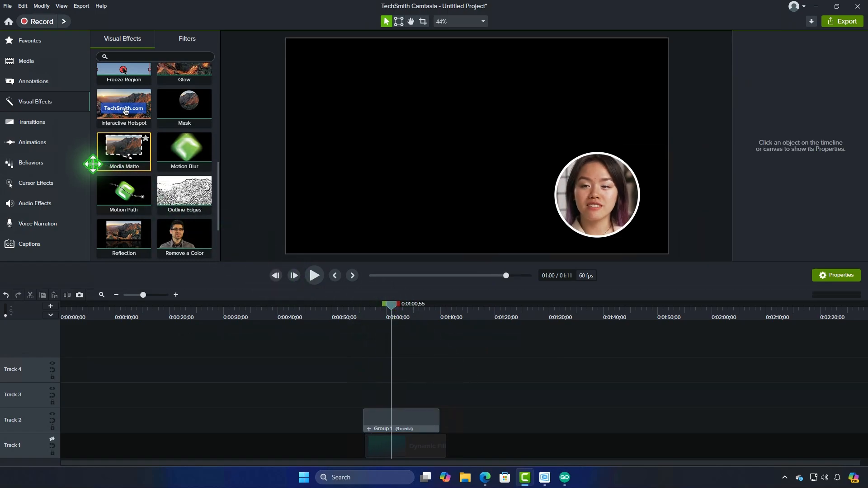
Add a Fade transition to the start of the group on Track 2 and play it back
left_click(39, 122)
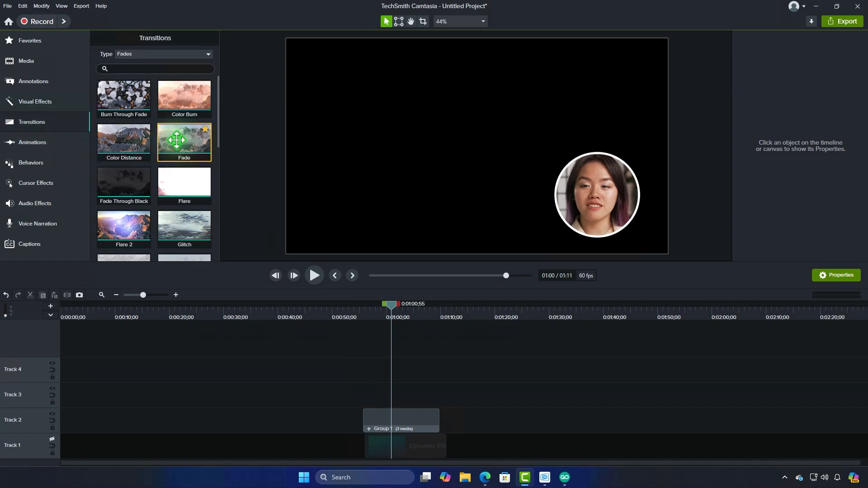
mouse_move(184, 140)
left_mouse_down()
mouse_move(416, 430)
mouse_move(366, 422)
mouse_move(377, 422)
left_mouse_up()
left_click(371, 422)
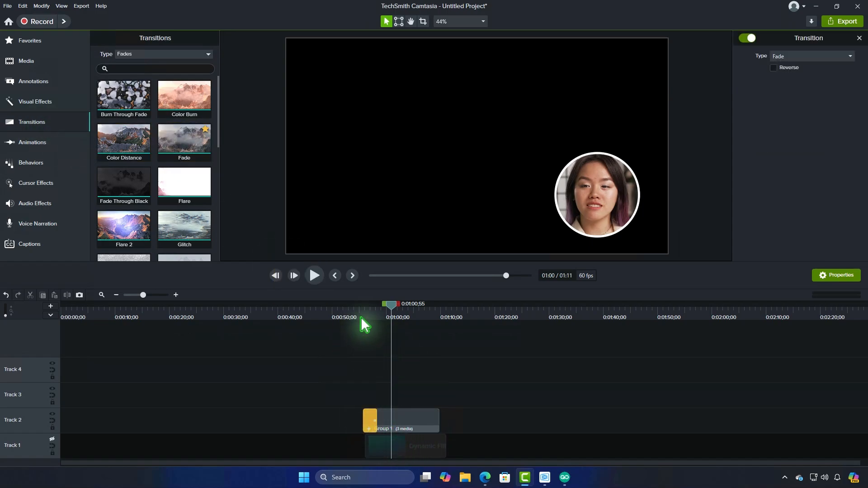
left_click(361, 316)
key("h")
key("space")
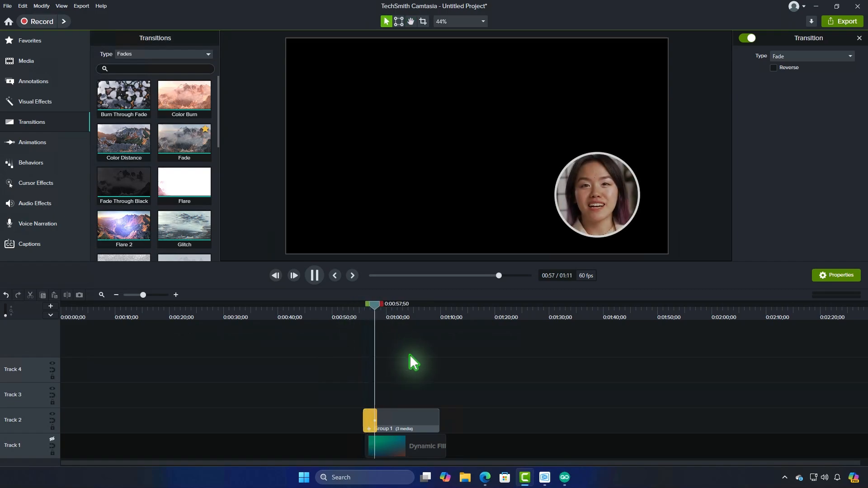
key("space")
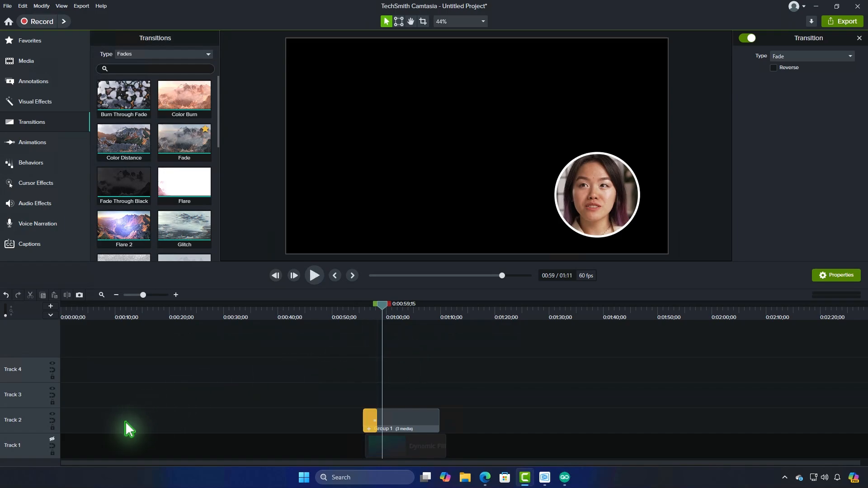
Show the background on Track 1 again and play the faded-in group over it from its beginning
left_click(52, 440)
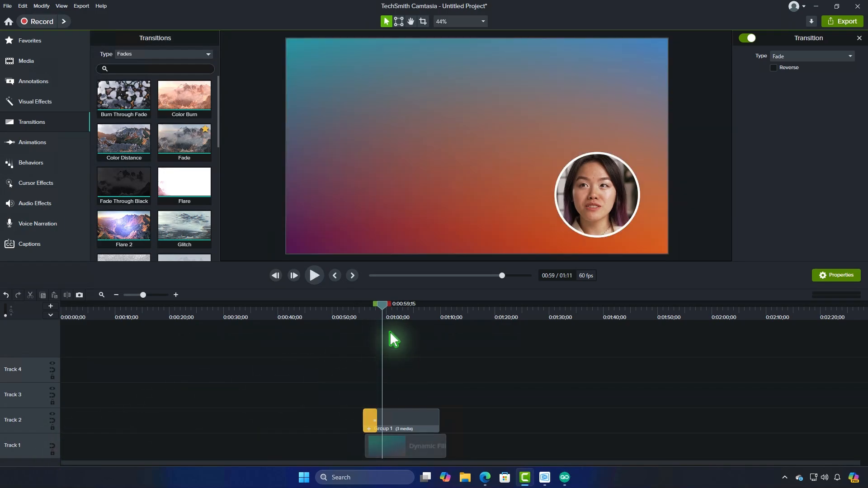
left_click(336, 276)
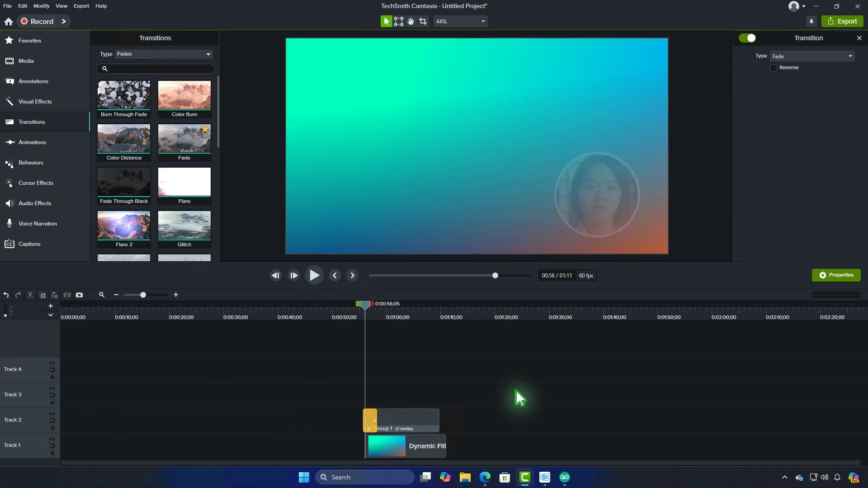
key("space")
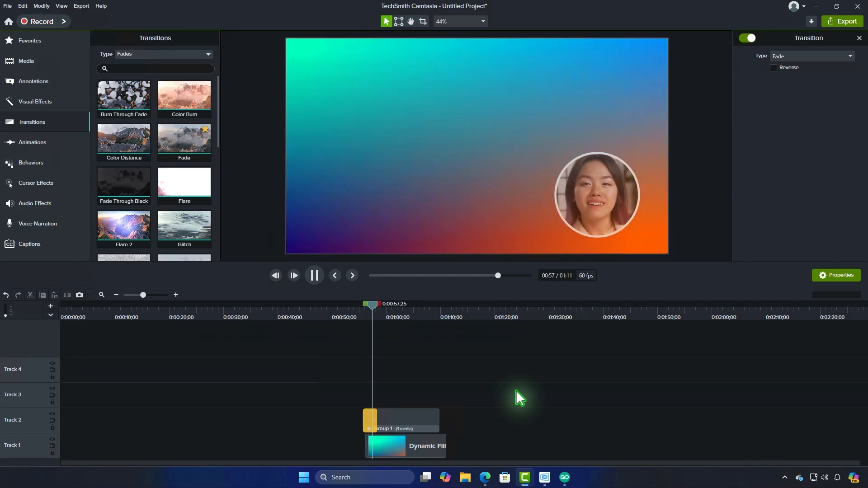